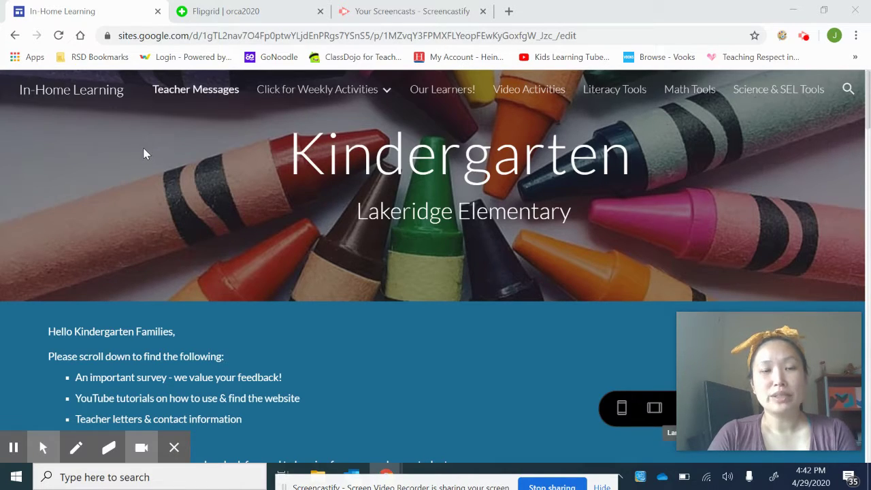
Open the May 4th - May 8th weekly activities page and find its Literacy section with the Flipgrid link
{"action": "mouse_move", "coordinate": [318, 102]}
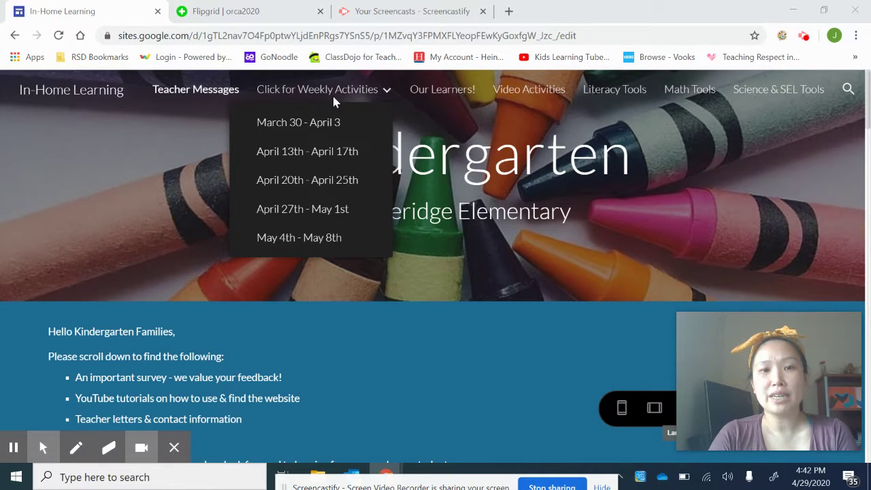
{"action": "left_click", "coordinate": [297, 244]}
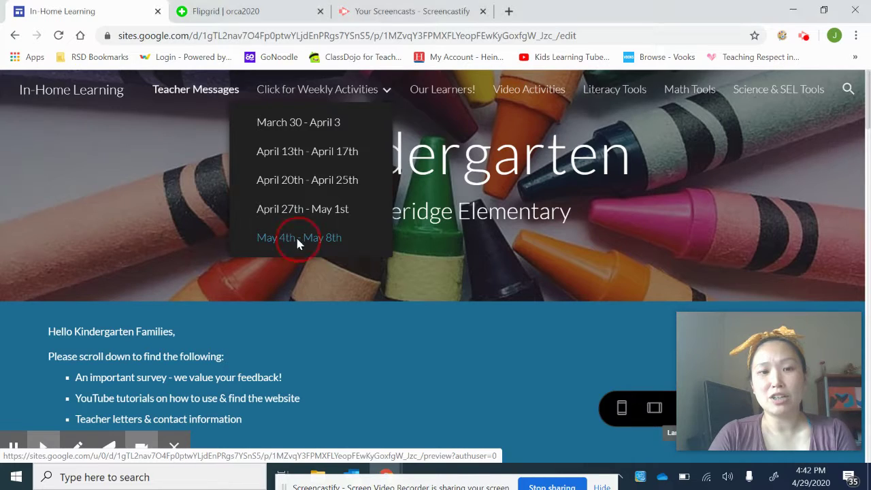
{"action": "mouse_move", "coordinate": [80, 415]}
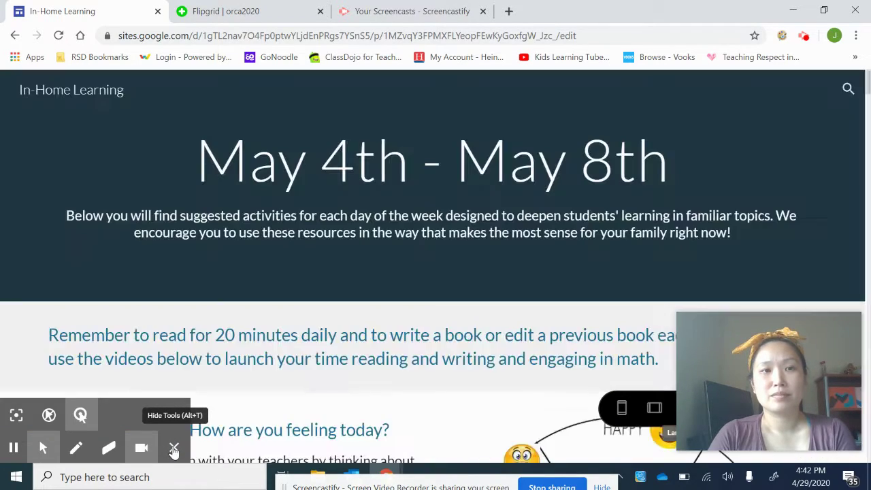
{"action": "left_click", "coordinate": [174, 448]}
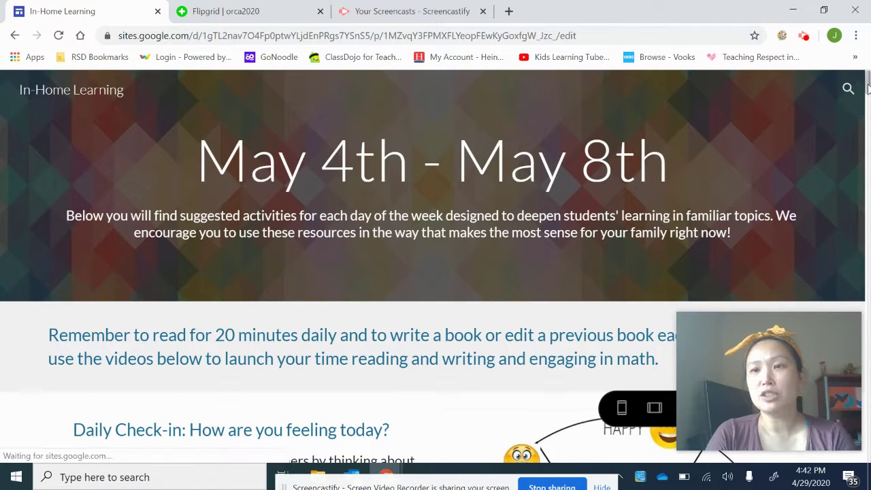
{"action": "left_click_drag", "start_coordinate": [869, 99], "coordinate": [869, 232]}
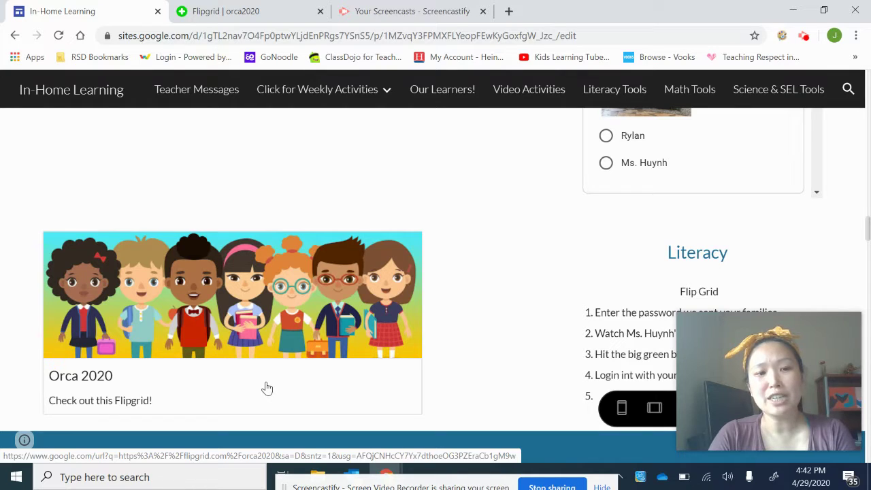
Open the Orca 2020 Flipgrid and enter it with the grid password
{"action": "left_click", "coordinate": [228, 339]}
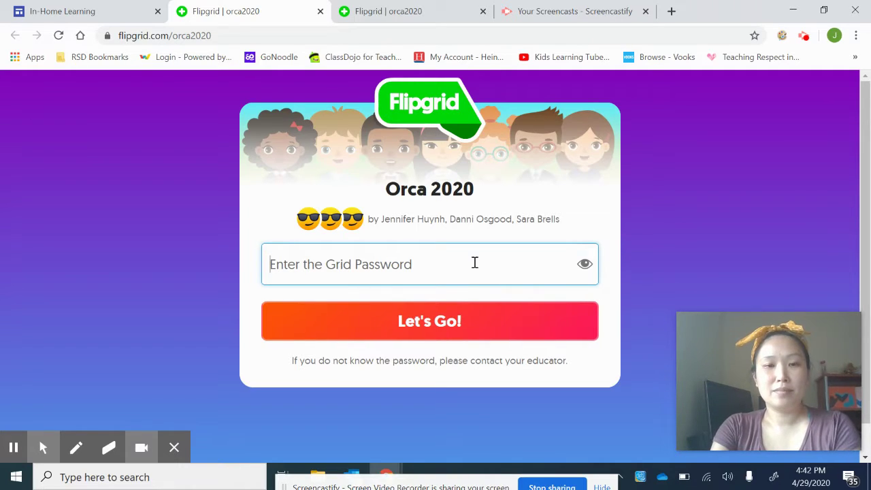
{"action": "type", "text": "••••••••"}
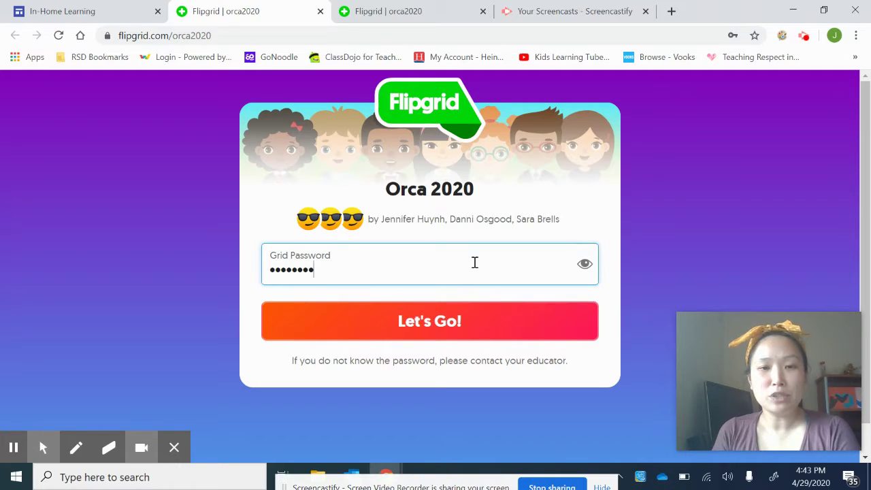
{"action": "left_click", "coordinate": [436, 330]}
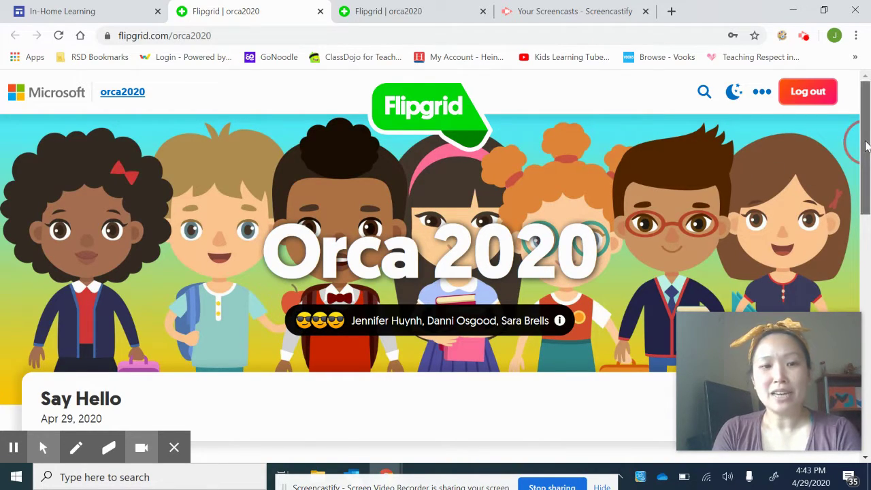
Start adding a response to the teacher's video in the Say Hello topic
{"action": "left_click_drag", "start_coordinate": [866, 146], "coordinate": [857, 237]}
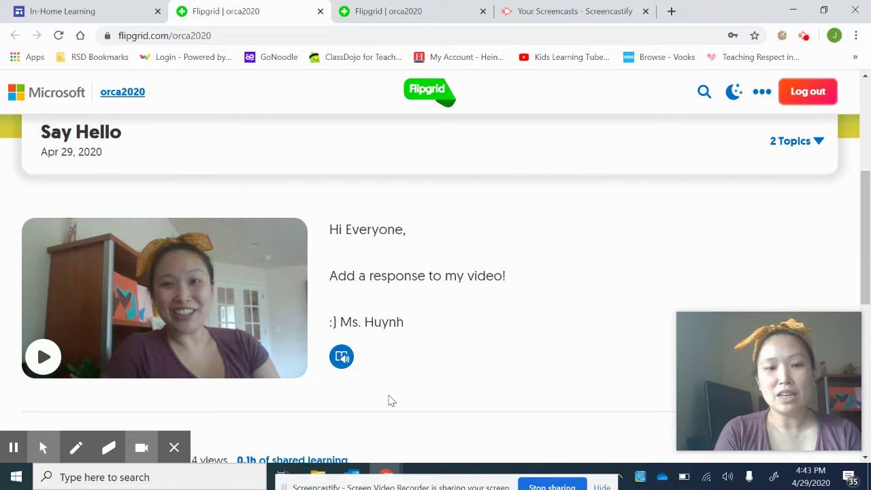
{"action": "left_click_drag", "start_coordinate": [868, 196], "coordinate": [867, 310]}
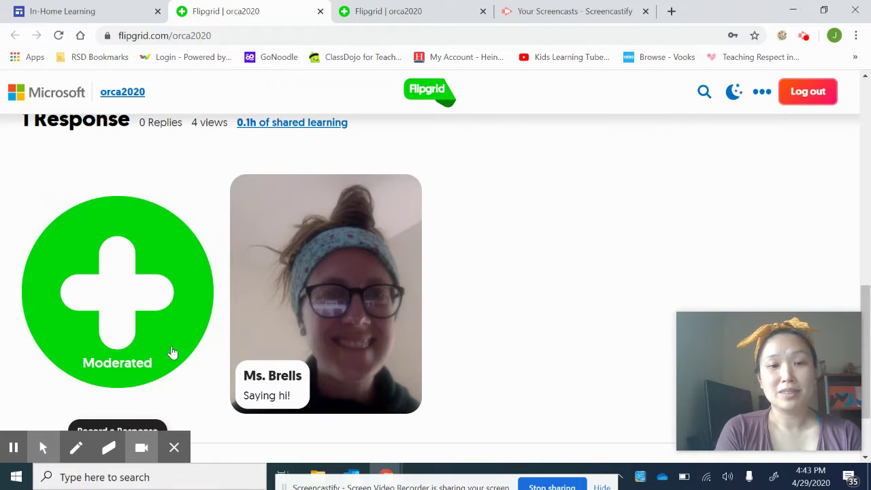
{"action": "left_click", "coordinate": [112, 302]}
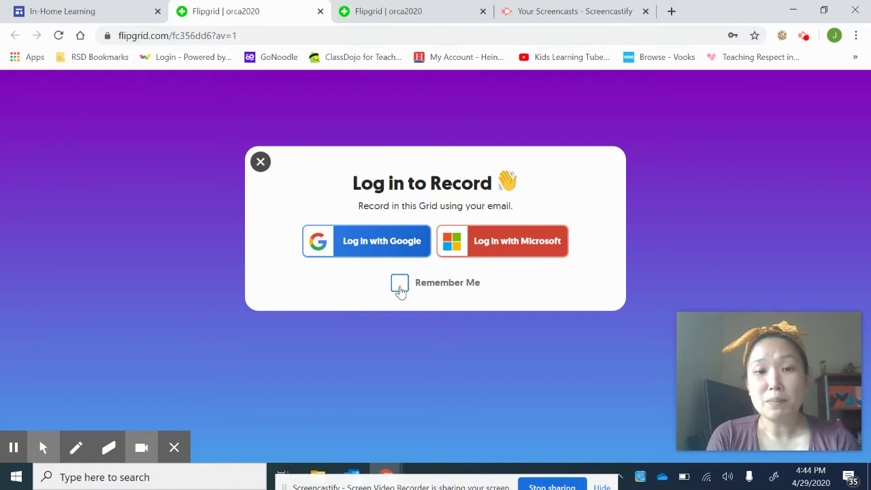
Log in to record through Google with Remember Me enabled, using another account and the school e-mail address
{"action": "left_click", "coordinate": [400, 286]}
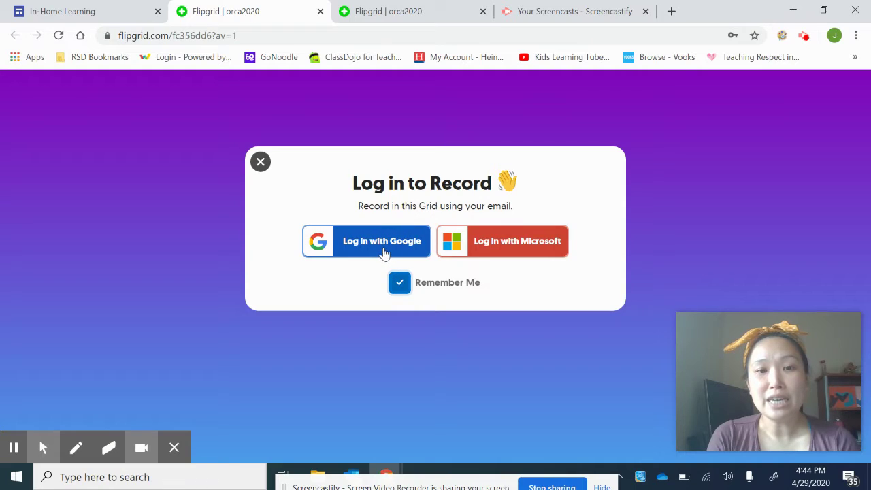
{"action": "left_click", "coordinate": [385, 253]}
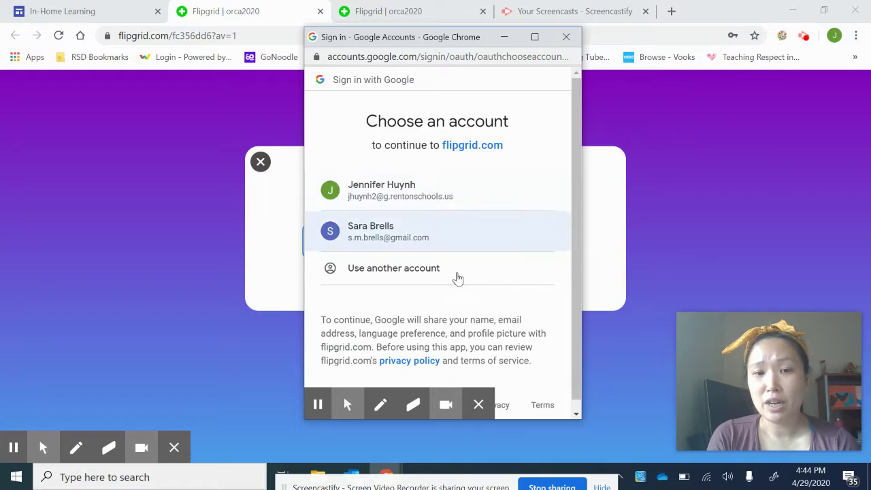
{"action": "left_click", "coordinate": [417, 269]}
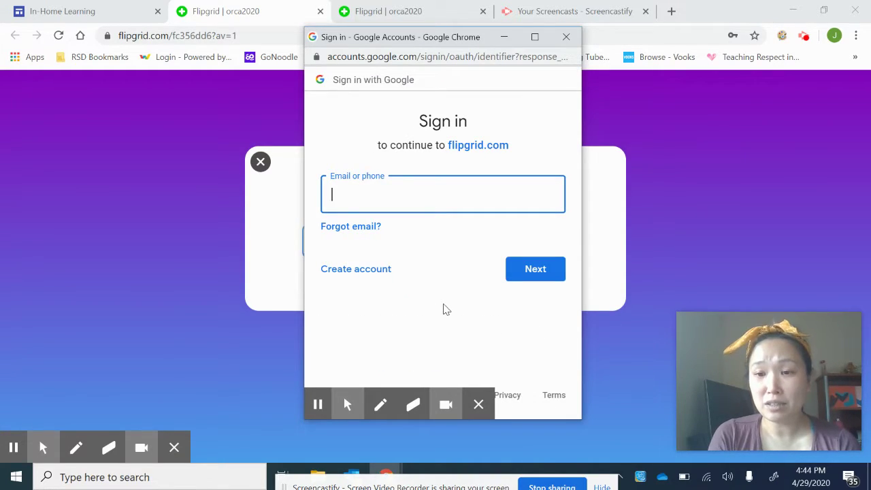
{"action": "left_click", "coordinate": [400, 199]}
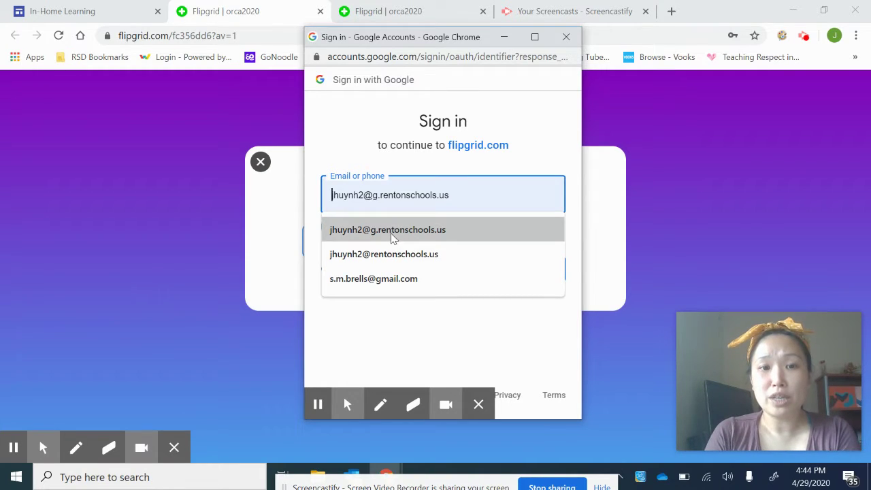
{"action": "left_click", "coordinate": [393, 231]}
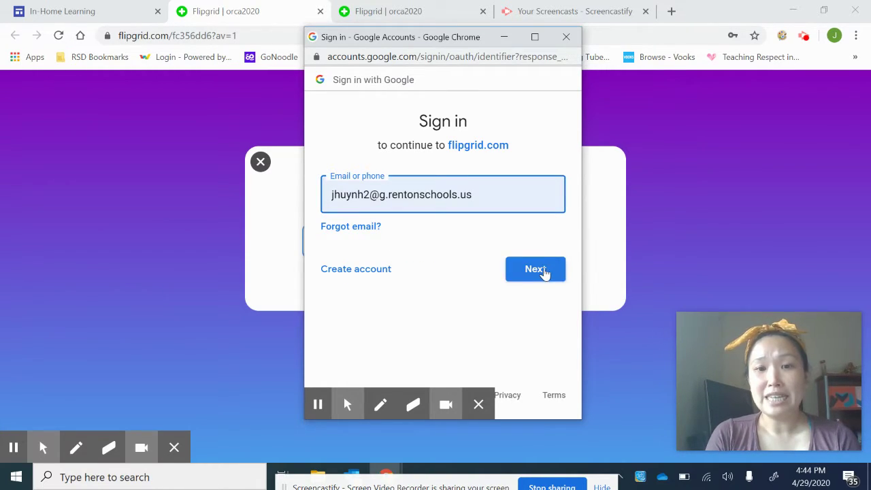
{"action": "left_click", "coordinate": [536, 269]}
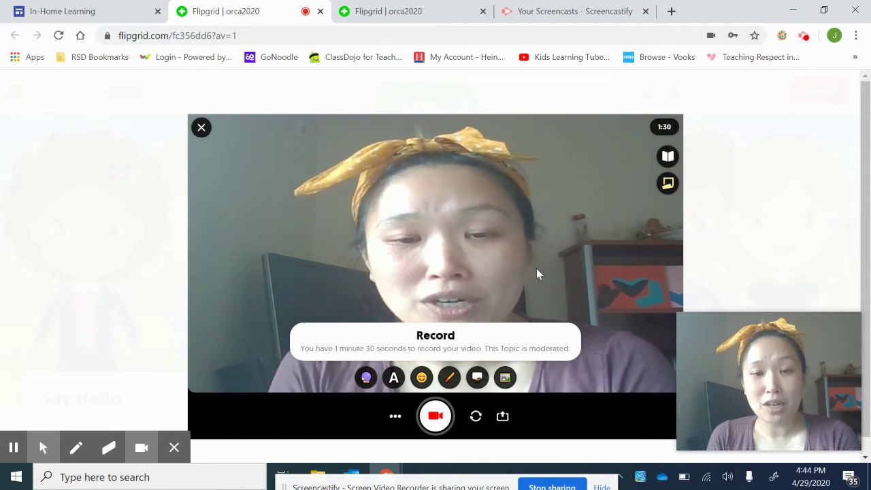
Record a video clip of about 4 seconds as the response and proceed to its review
{"action": "left_click", "coordinate": [436, 418]}
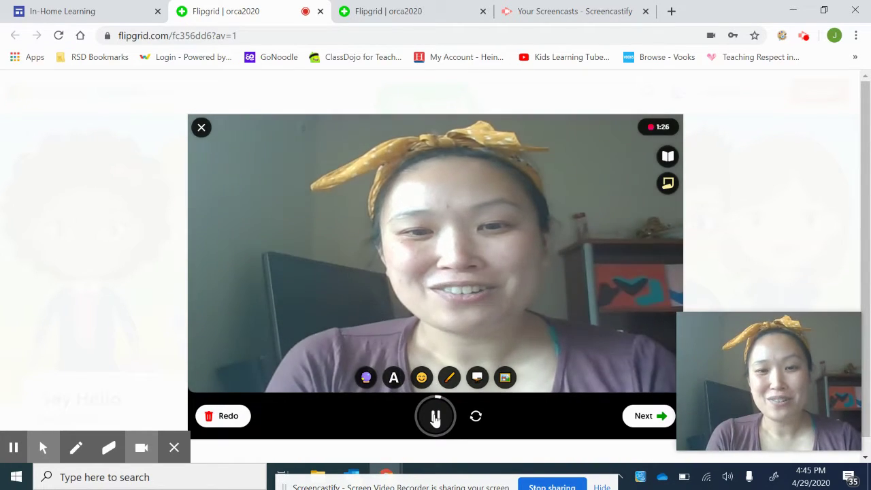
{"action": "left_click", "coordinate": [436, 418]}
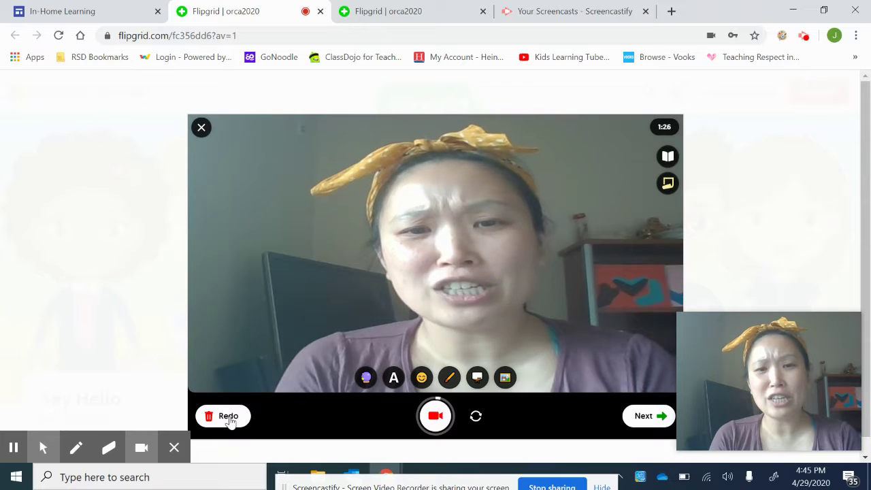
{"action": "left_click", "coordinate": [639, 422]}
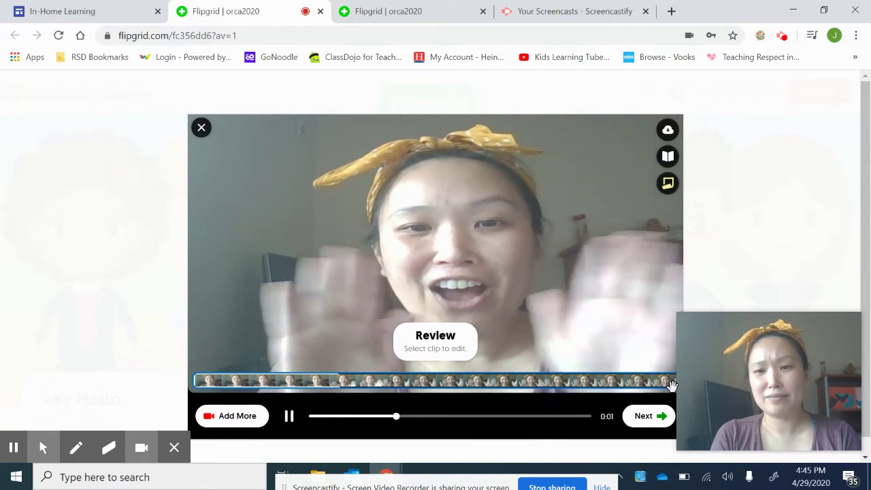
Add a second clip of about 4 seconds to the response recording
{"action": "left_click", "coordinate": [225, 417]}
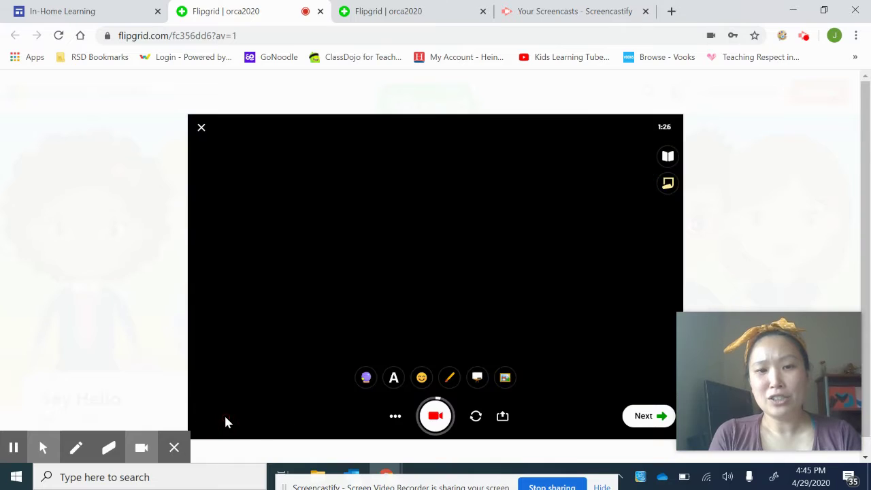
{"action": "left_click", "coordinate": [436, 416]}
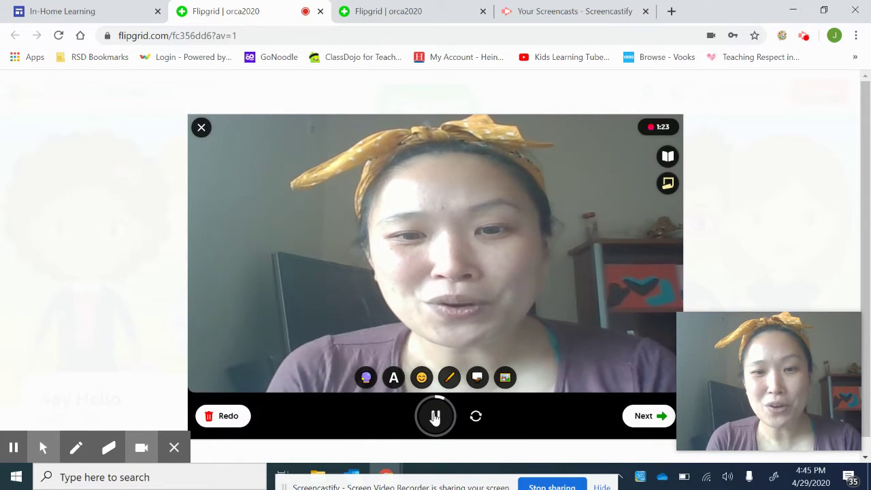
{"action": "left_click", "coordinate": [436, 417]}
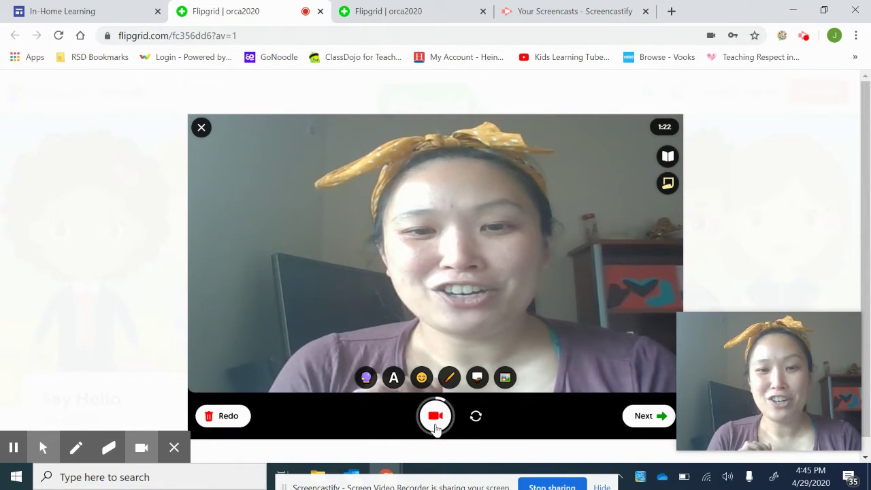
Add a grinning face sticker and place it beside the head in the upper left part of the camera picture
{"action": "left_click", "coordinate": [422, 378]}
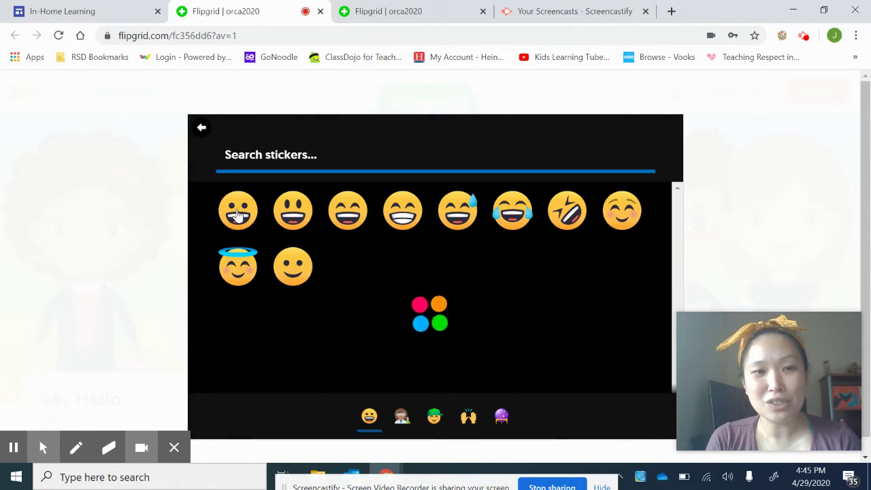
{"action": "left_click", "coordinate": [238, 217]}
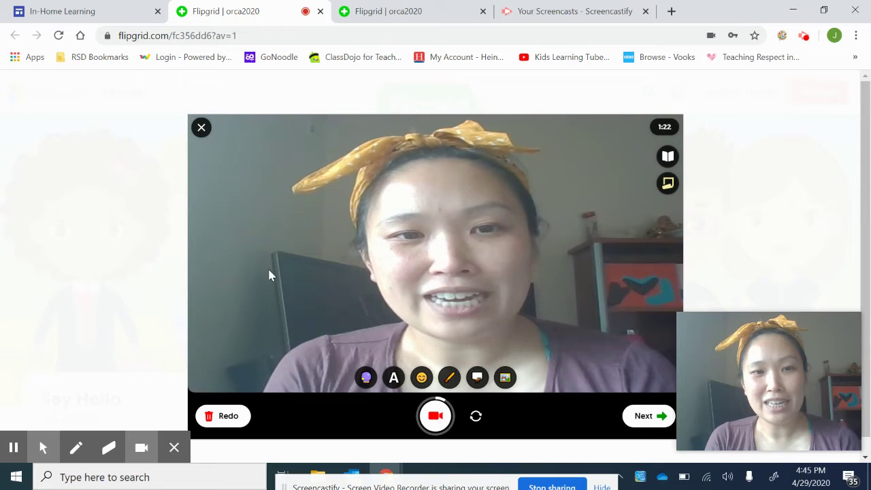
{"action": "left_click_drag", "start_coordinate": [417, 248], "coordinate": [245, 223]}
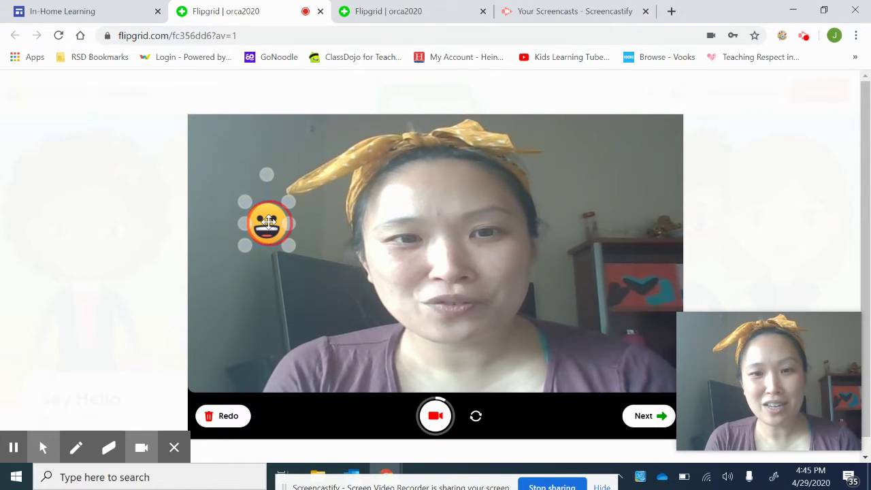
Accept the two recorded clips in the review and take a selfie to go along with the video
{"action": "left_click", "coordinate": [644, 418]}
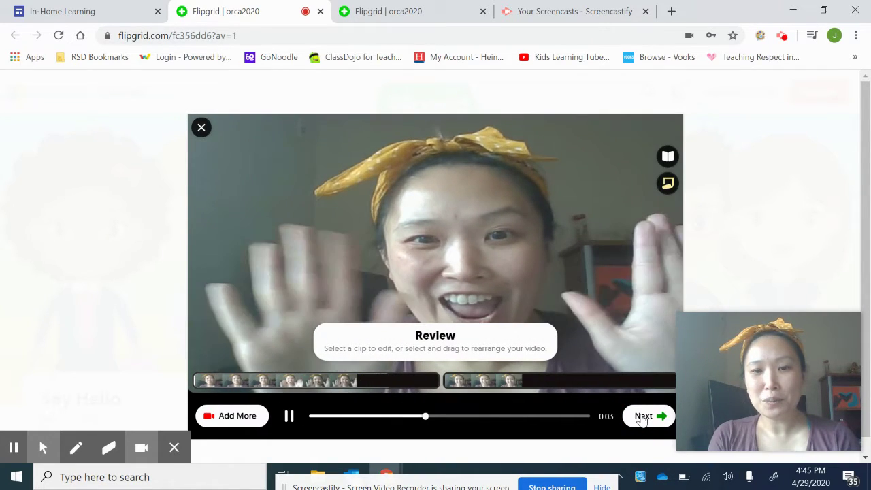
{"action": "left_click", "coordinate": [642, 418]}
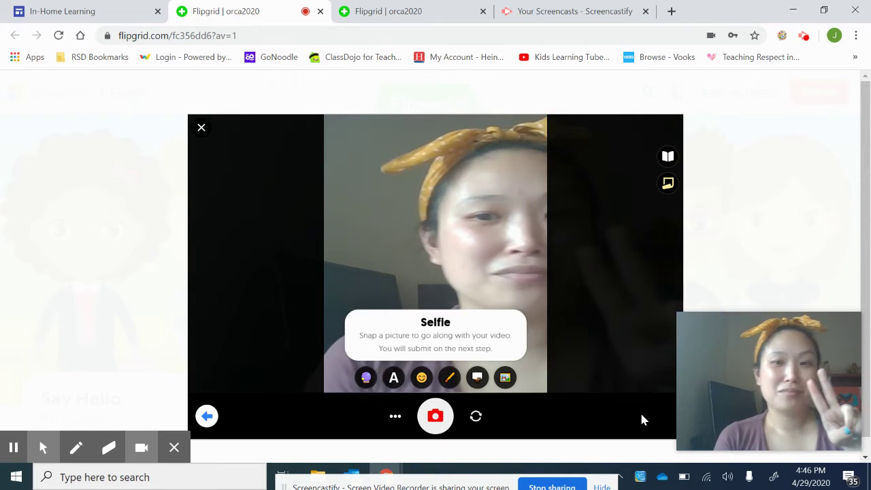
{"action": "left_click", "coordinate": [436, 416]}
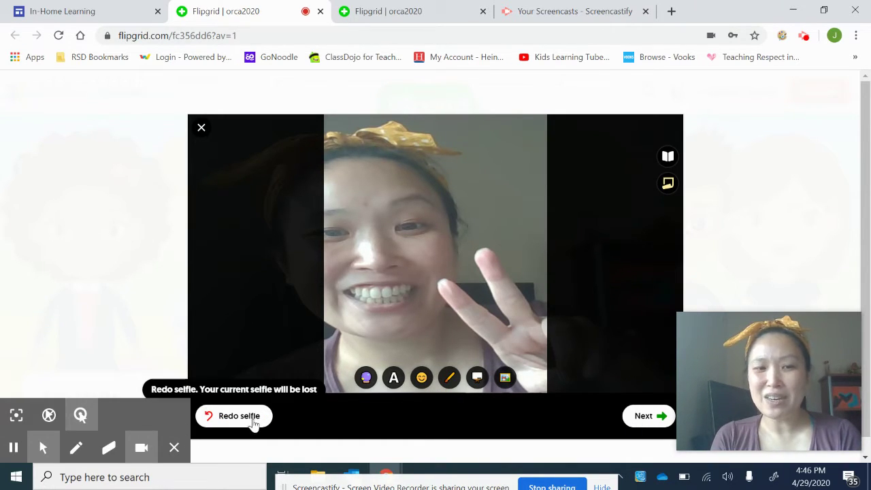
Accept the selfie and submit the video with the teacher's display name, leaving the title and link empty
{"action": "left_click", "coordinate": [647, 415]}
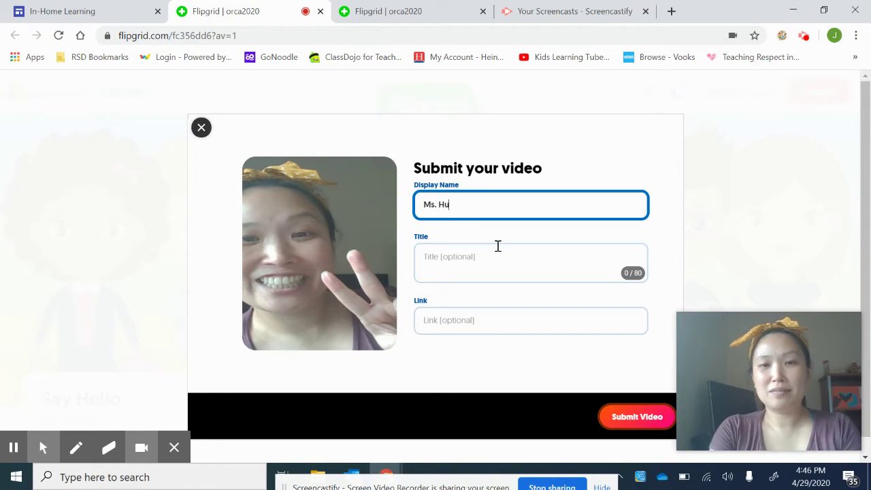
{"action": "left_click", "coordinate": [625, 424]}
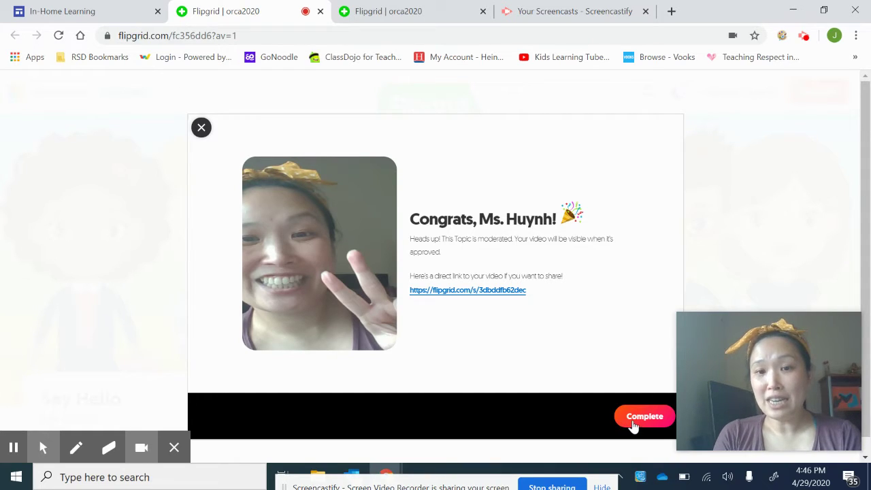
{"action": "left_click", "coordinate": [636, 424]}
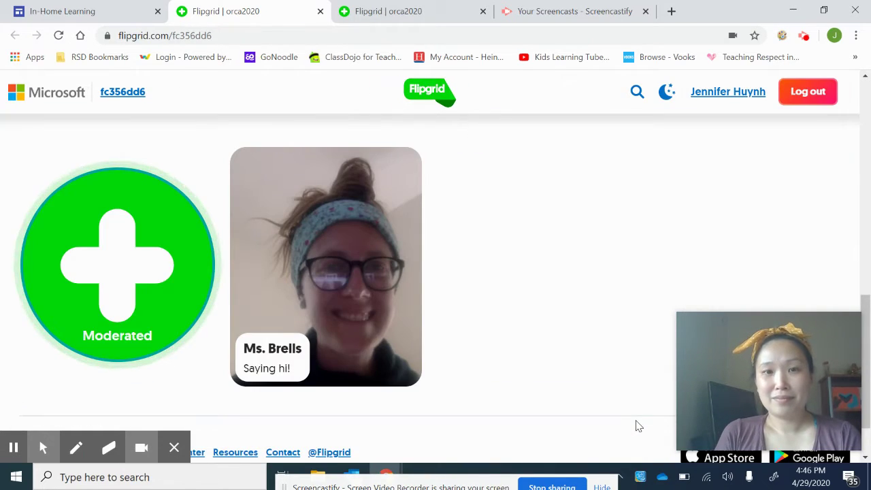
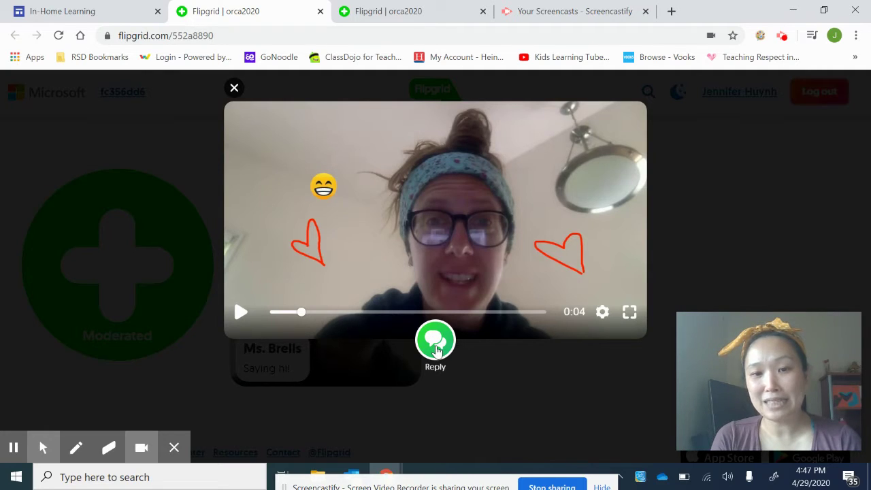
Start a reply to the other teacher's video response and record a clip of about 4 seconds for it
{"action": "left_click", "coordinate": [436, 350]}
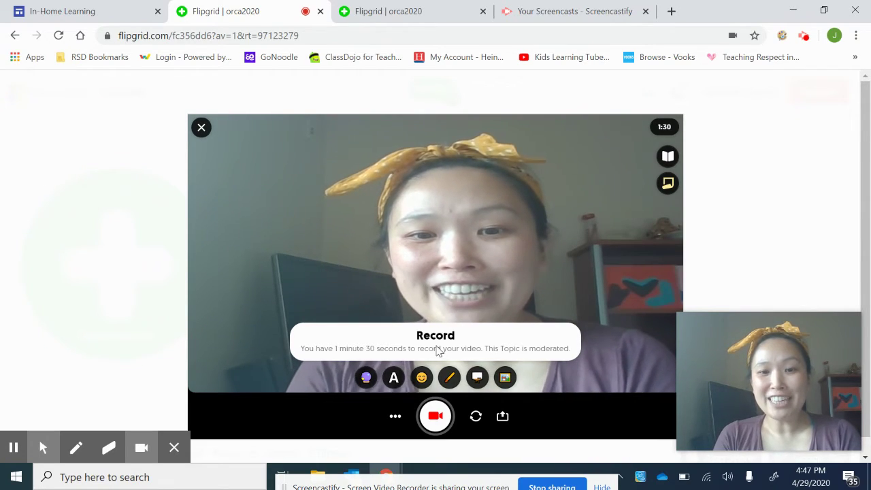
{"action": "left_click", "coordinate": [437, 417]}
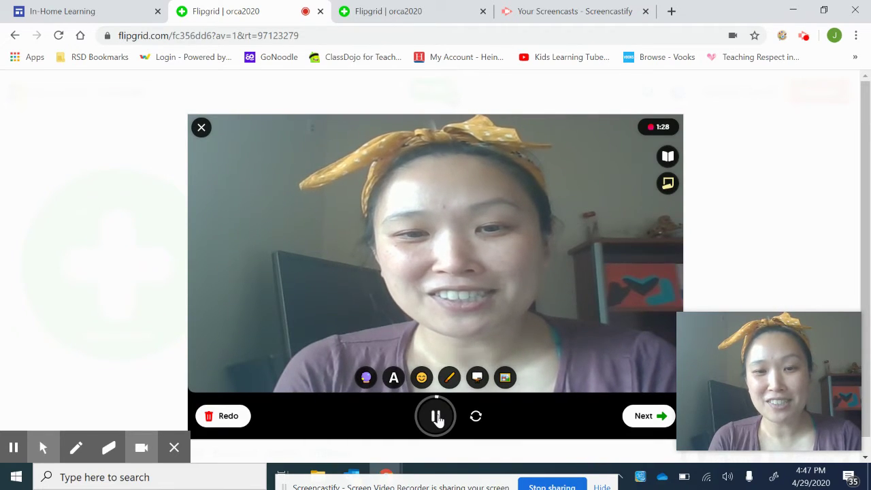
{"action": "right_click", "coordinate": [438, 418]}
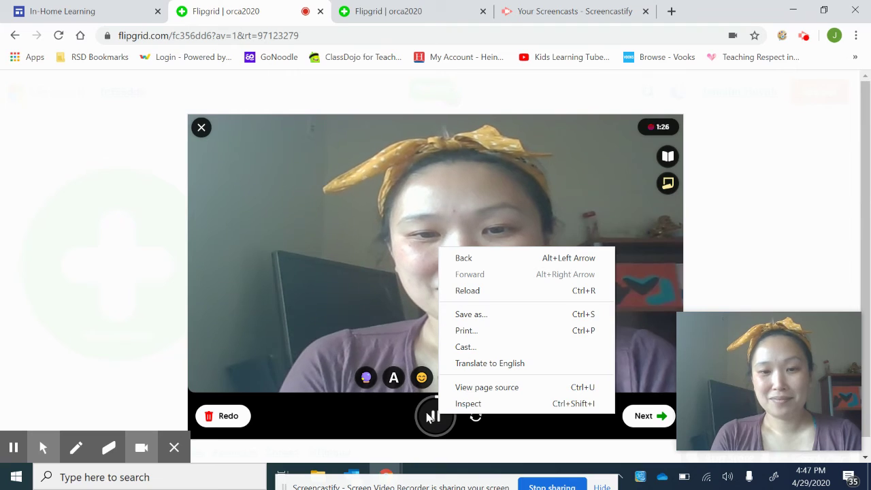
{"action": "left_click", "coordinate": [436, 416]}
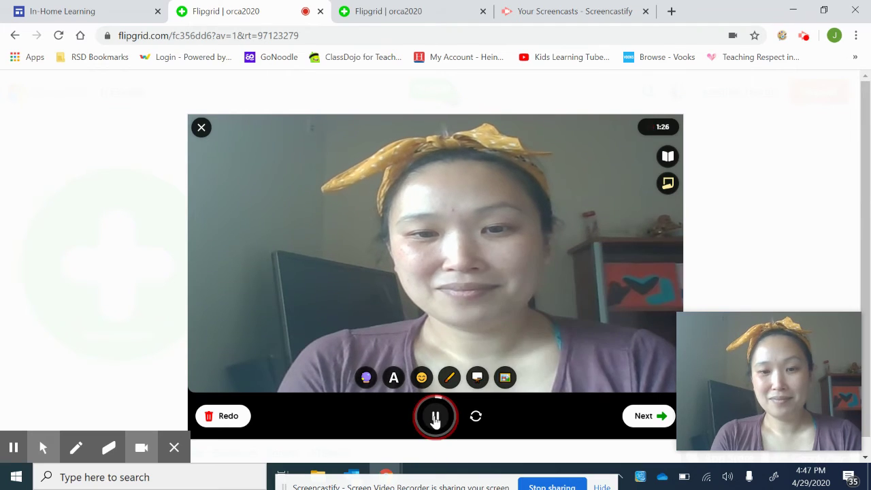
{"action": "left_click", "coordinate": [643, 417]}
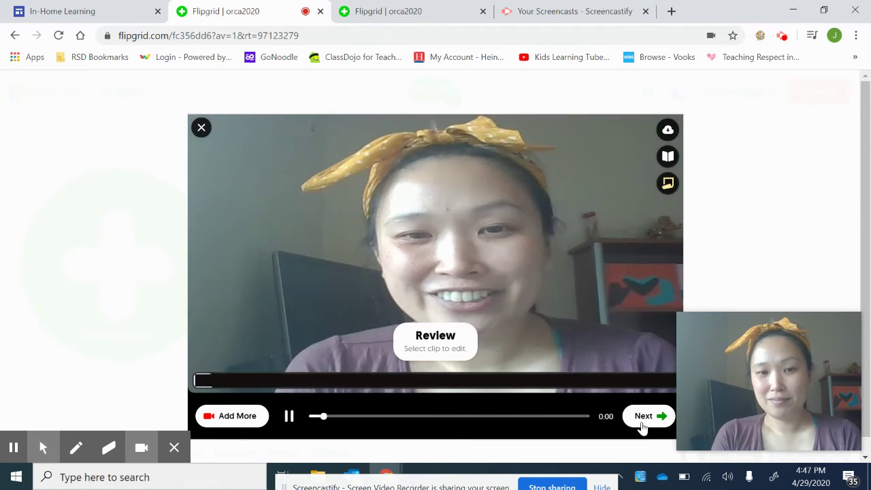
Accept the recorded reply clip in the review and take a selfie to go along with it
{"action": "right_click", "coordinate": [643, 427]}
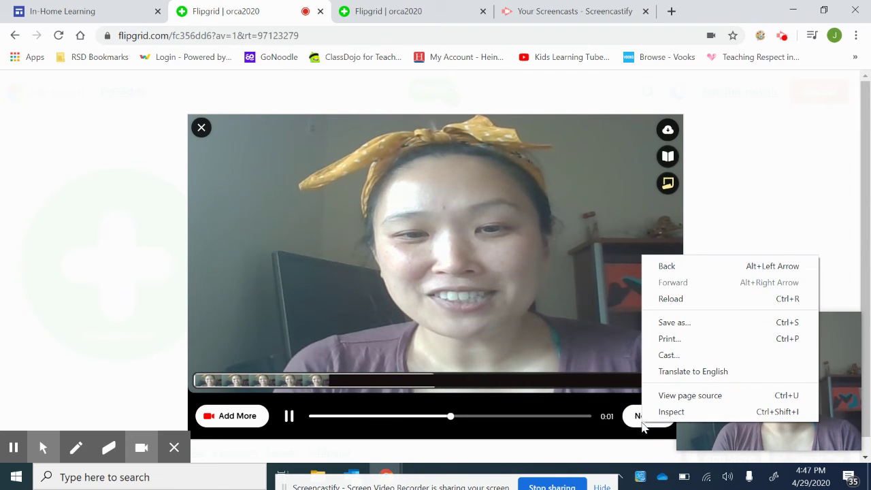
{"action": "right_click", "coordinate": [642, 426]}
{"action": "left_click", "coordinate": [640, 421]}
{"action": "left_click", "coordinate": [639, 417]}
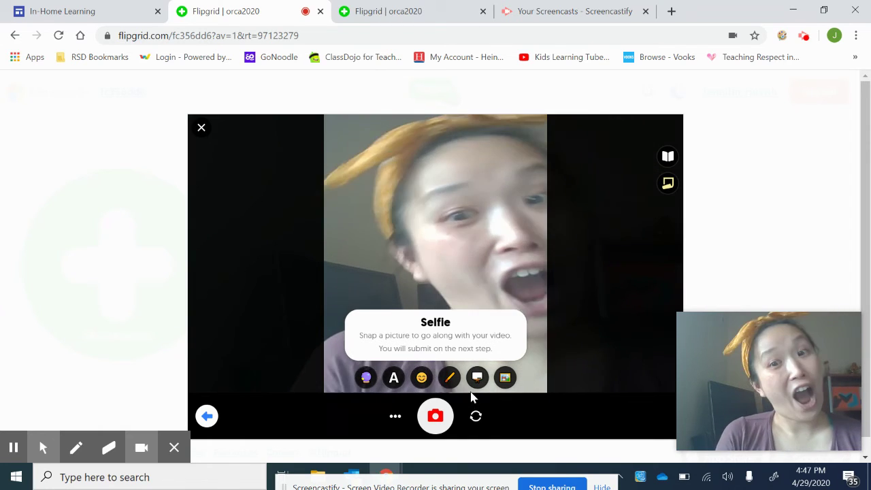
{"action": "left_click", "coordinate": [427, 421]}
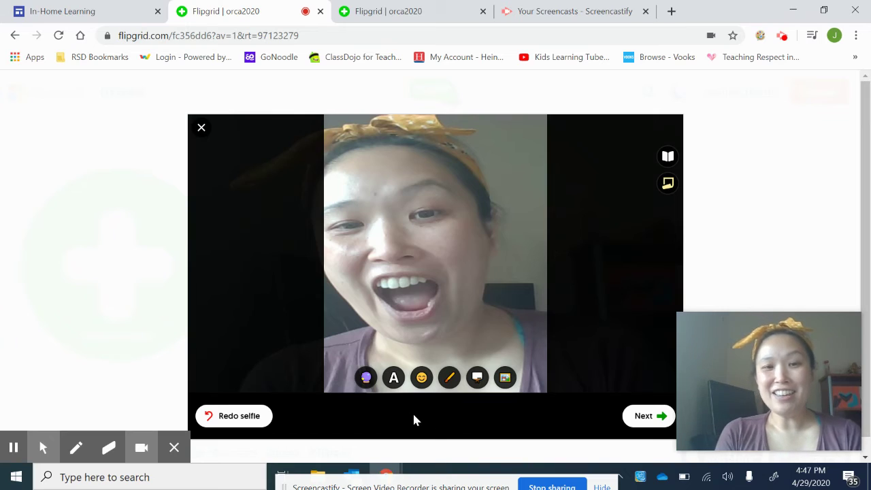
Accept the selfie and submit the reply under the teacher's display name without a title or link, completing the submission
{"action": "left_click", "coordinate": [647, 418]}
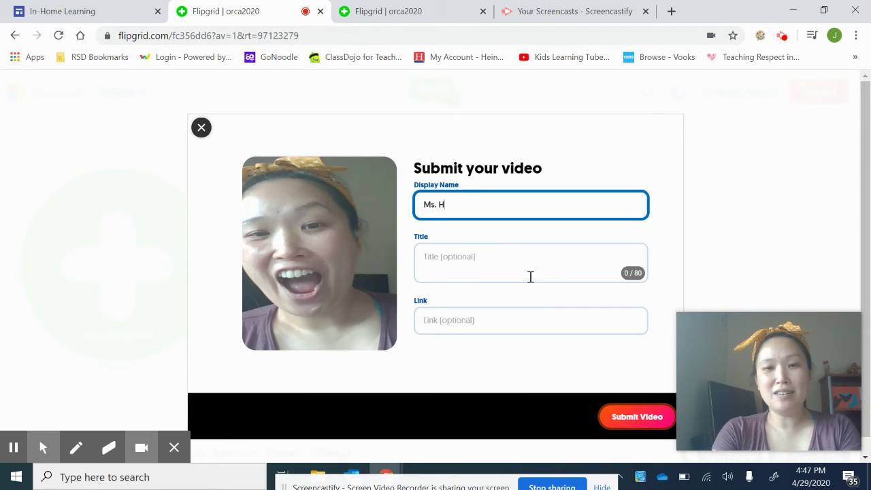
{"action": "left_click", "coordinate": [640, 418]}
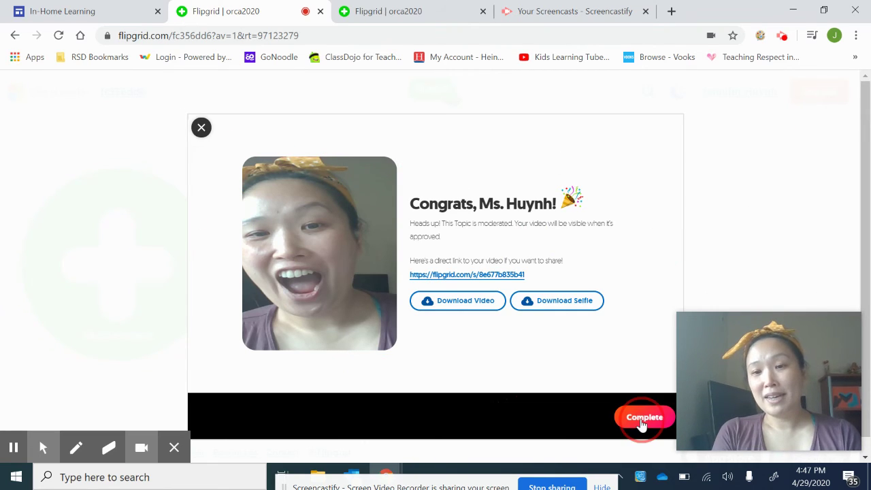
{"action": "left_click", "coordinate": [644, 418]}
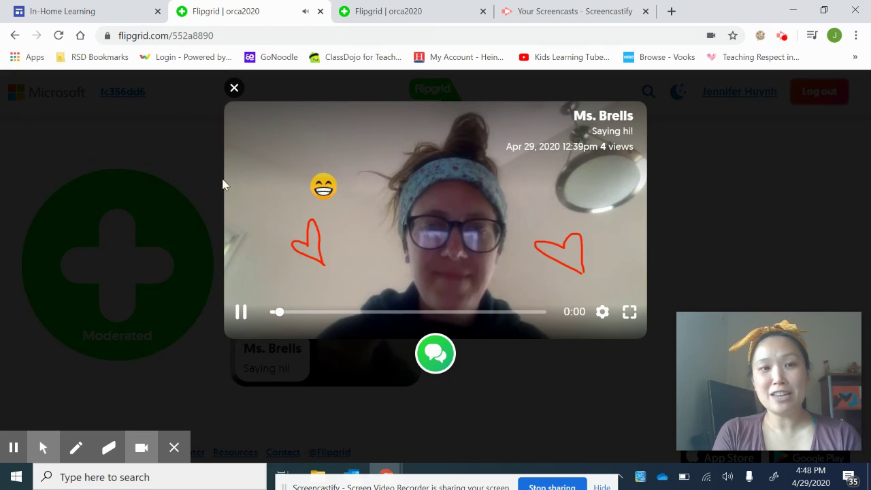
Close the other teacher's video and look over the topic page's response section
{"action": "left_click", "coordinate": [234, 87]}
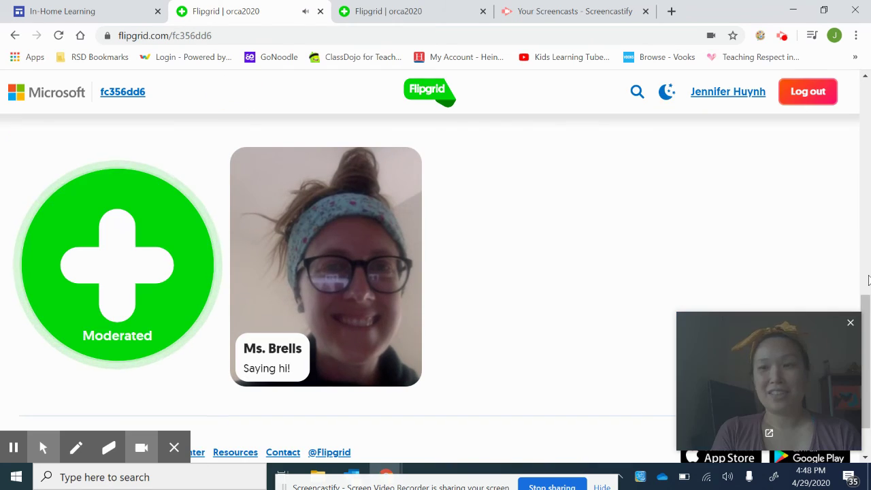
{"action": "scroll", "coordinate": [868, 286], "scroll_direction": "up", "scroll_amount": 2}
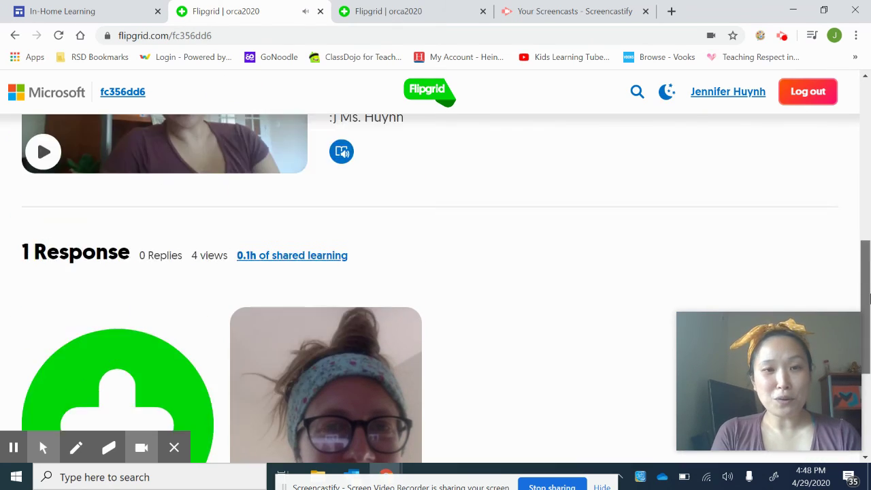
{"action": "left_click_drag", "start_coordinate": [869, 298], "coordinate": [870, 377]}
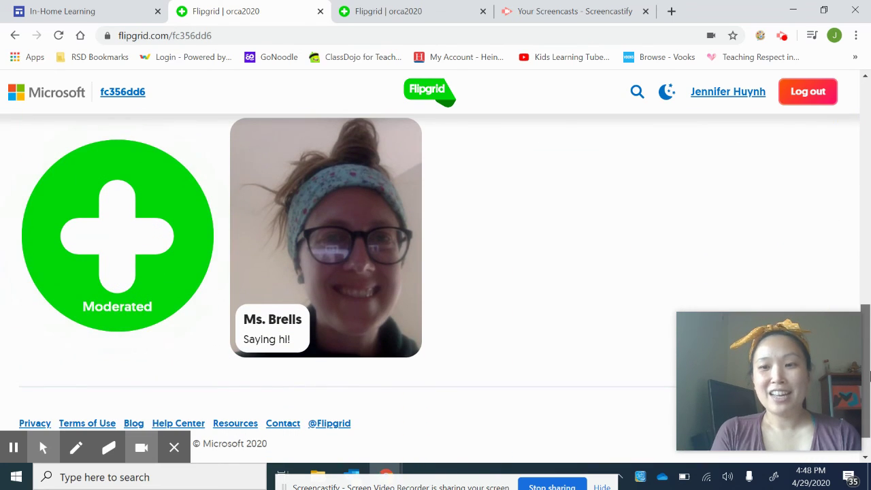